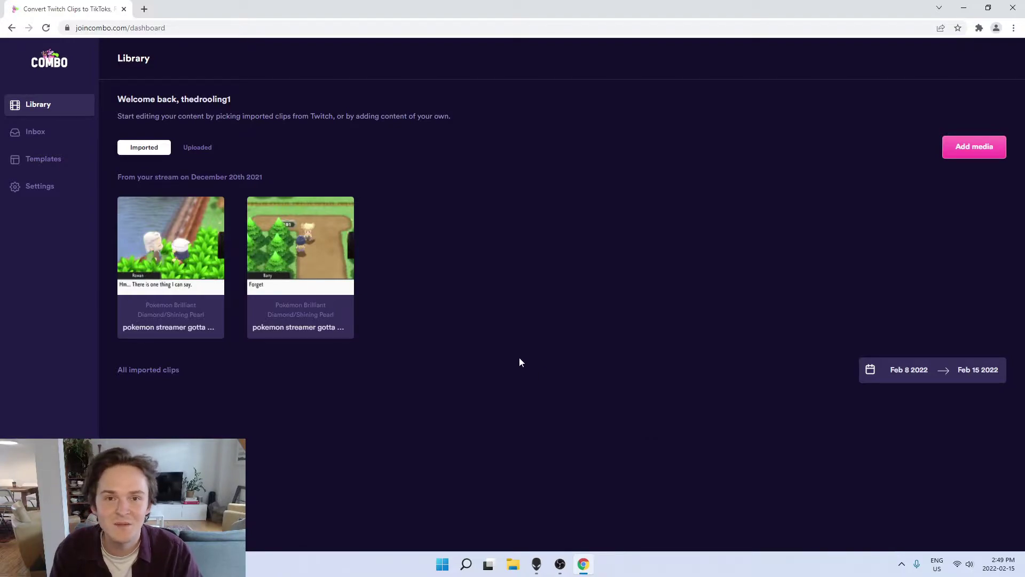
Apply the Split template to the first Pokémon clip with the crop box over the facecam
{"action": "left_click", "coordinate": [178, 245]}
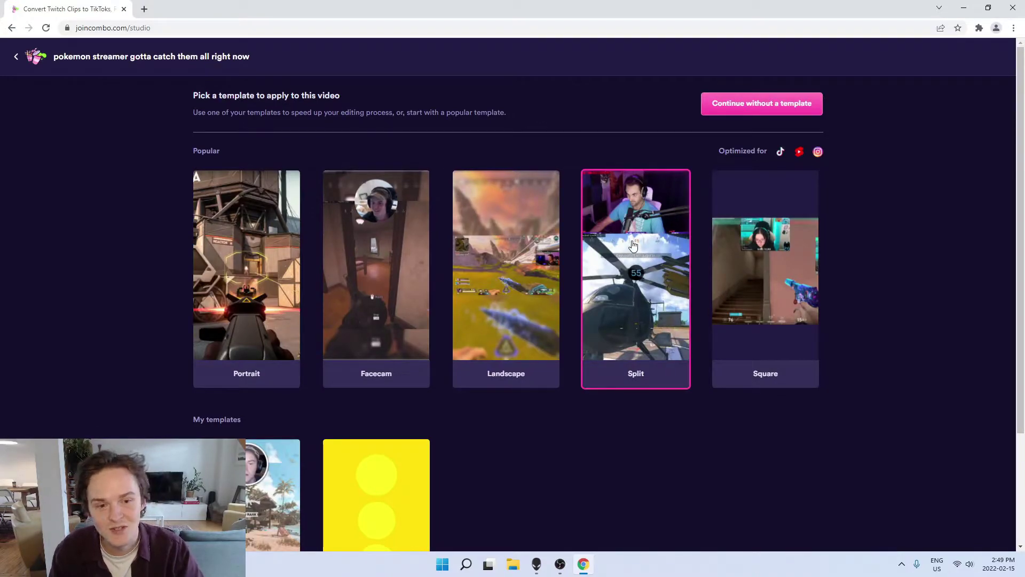
{"action": "left_click", "coordinate": [631, 251]}
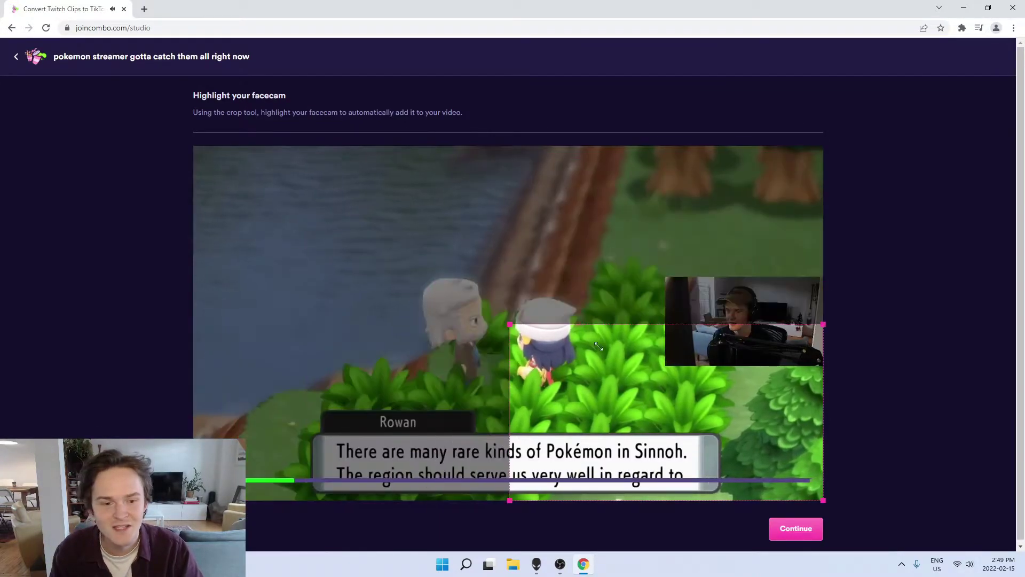
{"action": "left_click", "coordinate": [793, 529]}
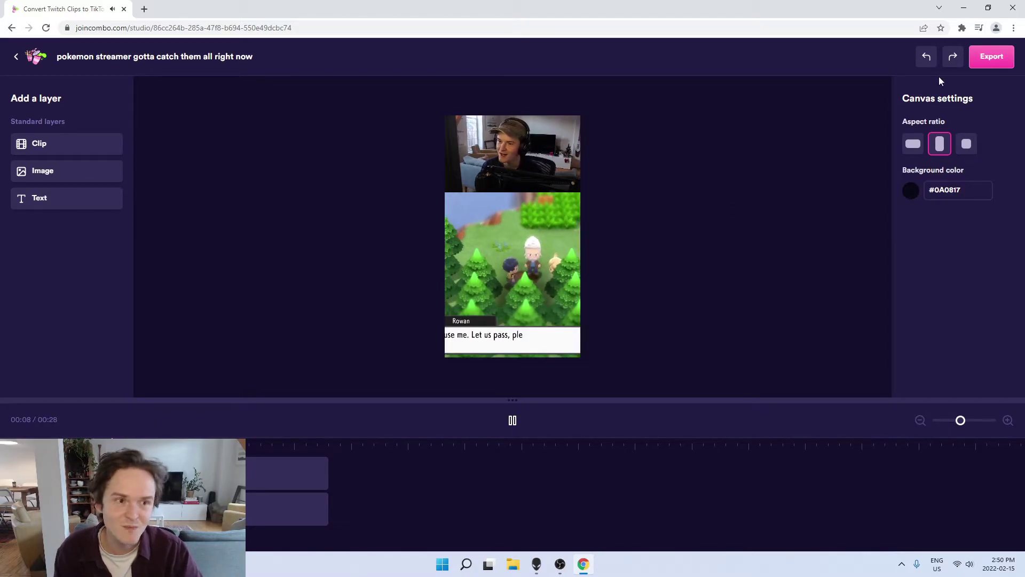
Export the finished vertical video for rendering
{"action": "left_click", "coordinate": [987, 57]}
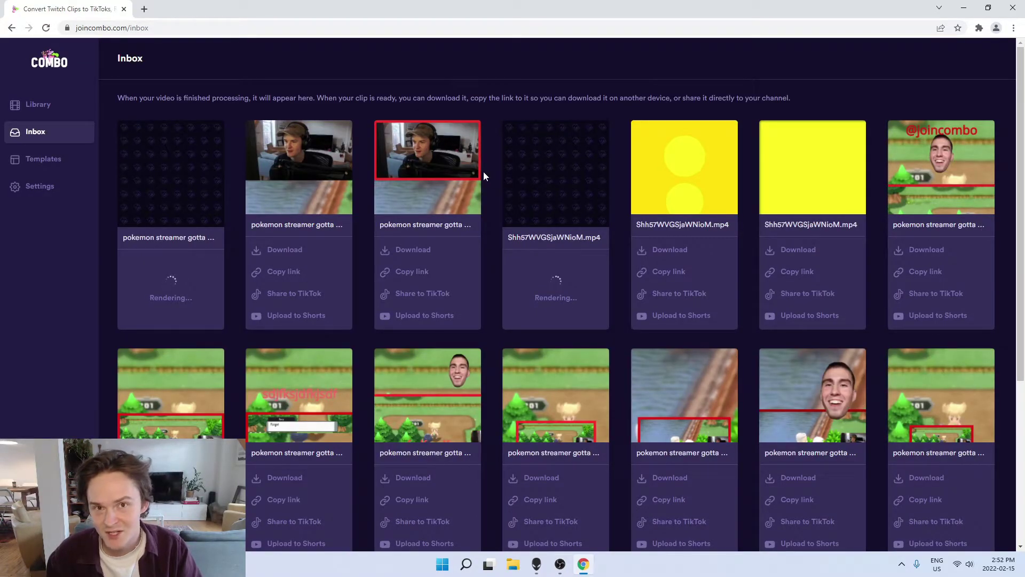
Upload the clip to YouTube Shorts as 'pokemon rocks' with a description and keywords
{"action": "left_click", "coordinate": [296, 317]}
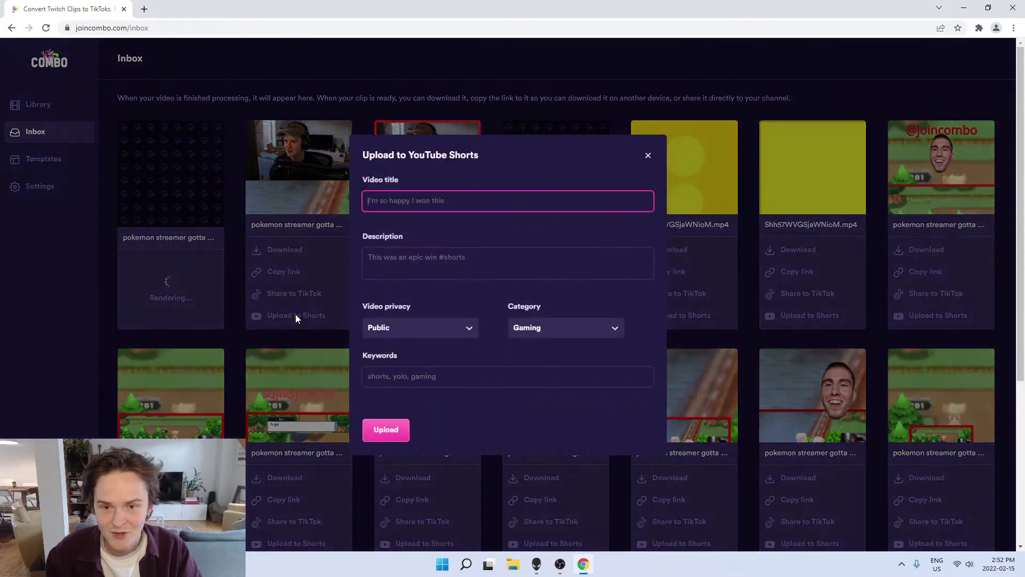
{"action": "type", "text": "pokemon rocks"}
{"action": "key", "text": "Tab"}
{"action": "type", "text": "this was so much fun"}
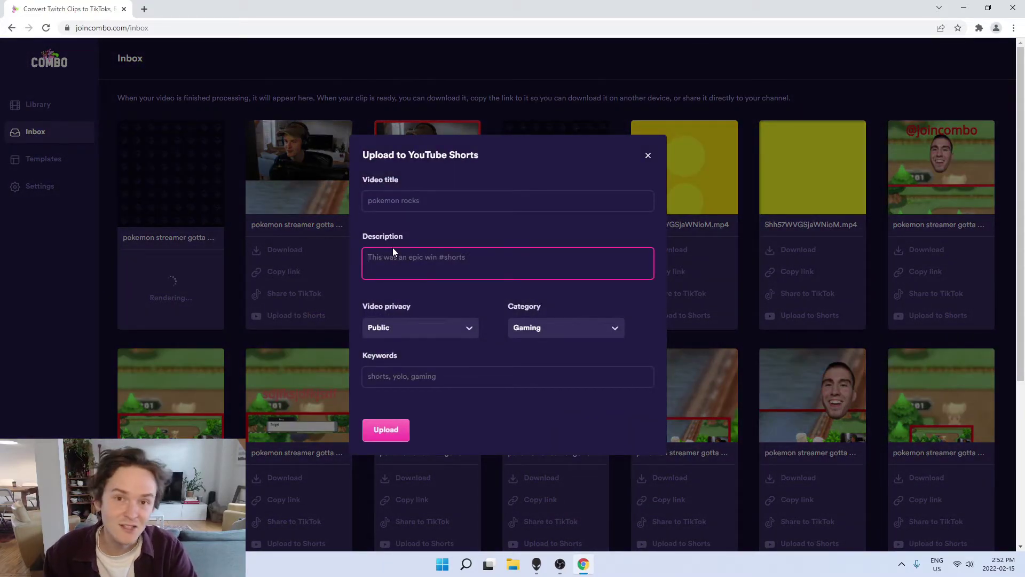
{"action": "key", "text": "Tab"}
{"action": "type", "text": "pokemon, streaming, fun"}
{"action": "left_click", "coordinate": [383, 429]}
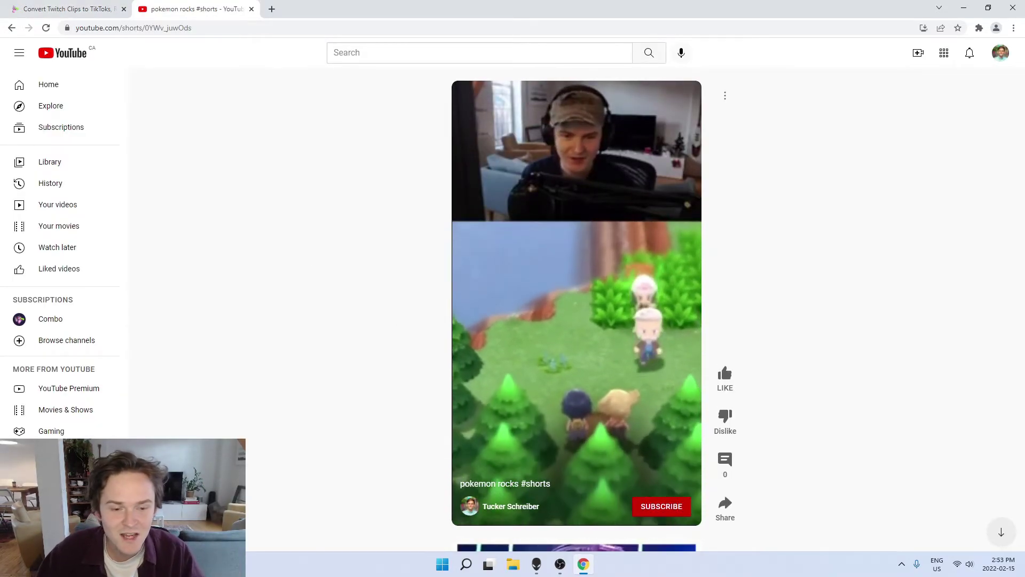
{"action": "scroll", "coordinate": [579, 344], "scroll_direction": "down", "scroll_amount": 1}
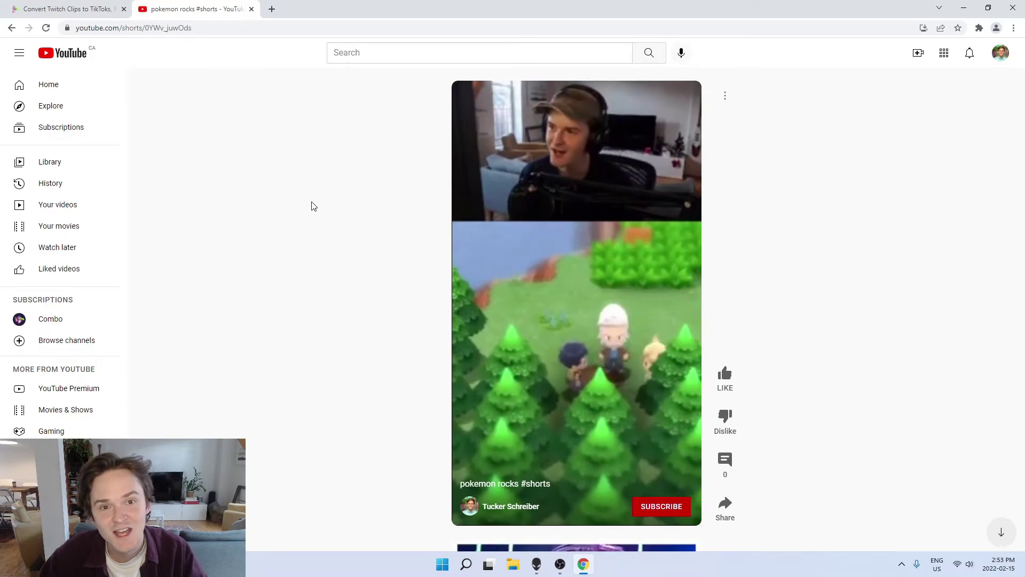